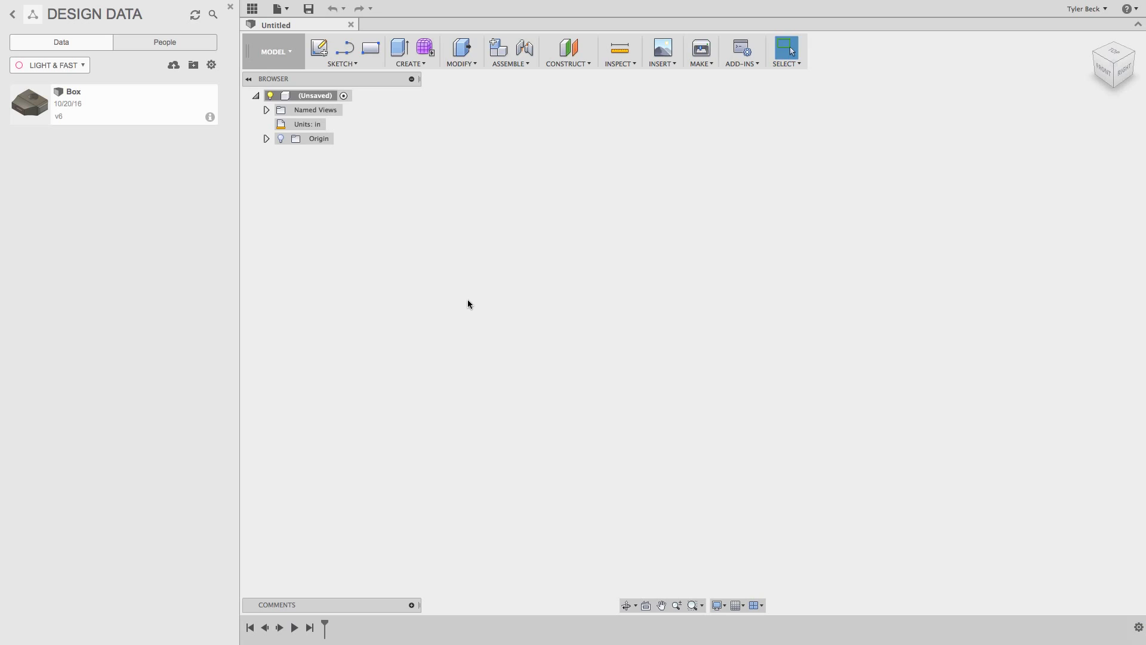
Show the origin planes and axes, then save the design as Untitled in LIGHT & FAST.
left_click(282, 139)
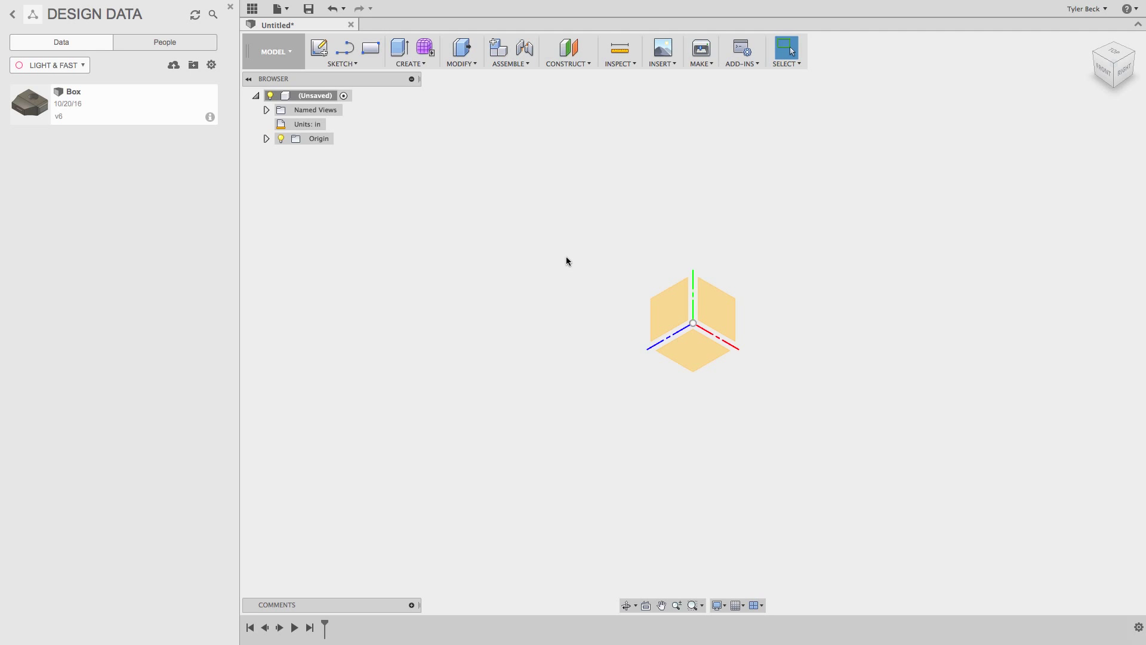
left_click(311, 10)
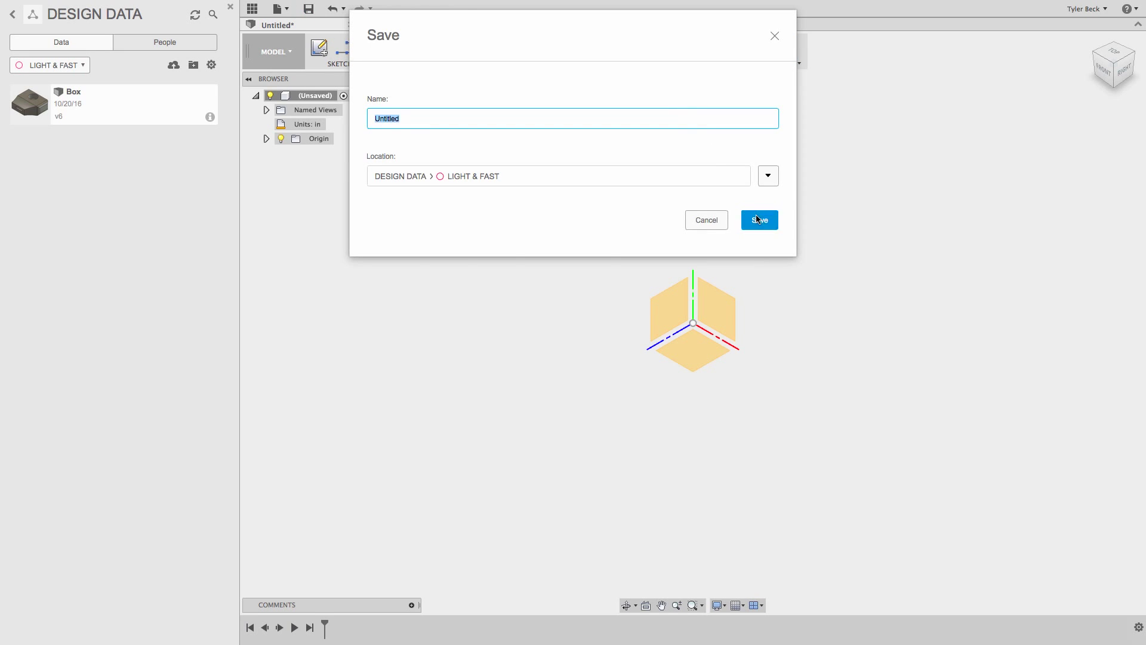
left_click(757, 219)
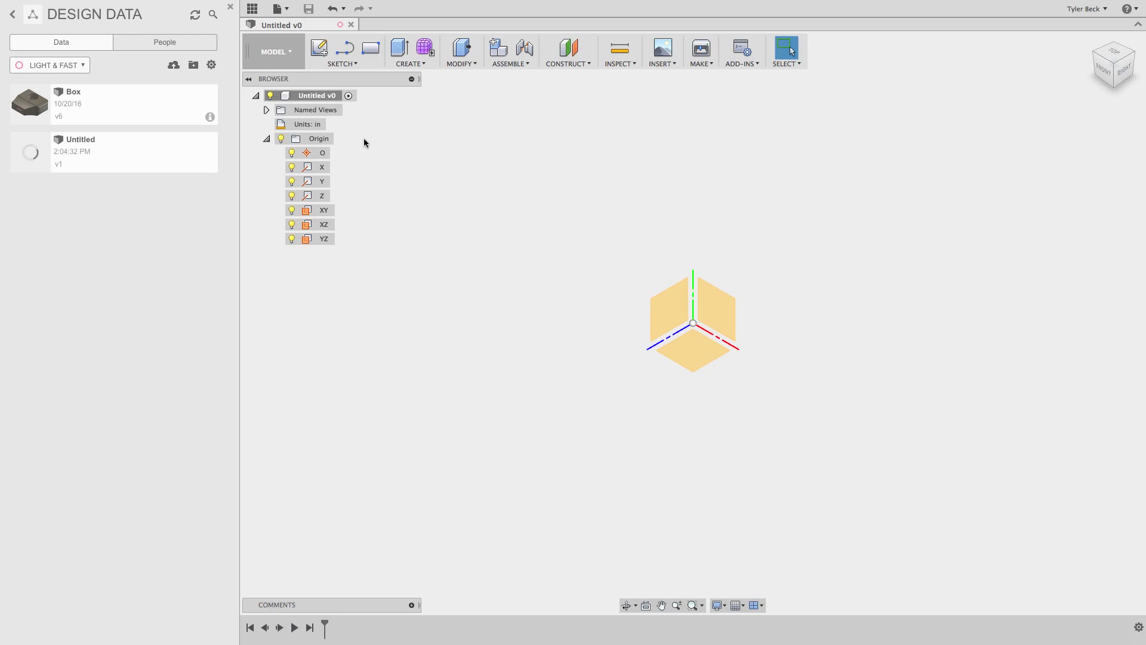
Start a sketch on the XY plane and draw a 2-point rectangle from the origin.
right_click(715, 311)
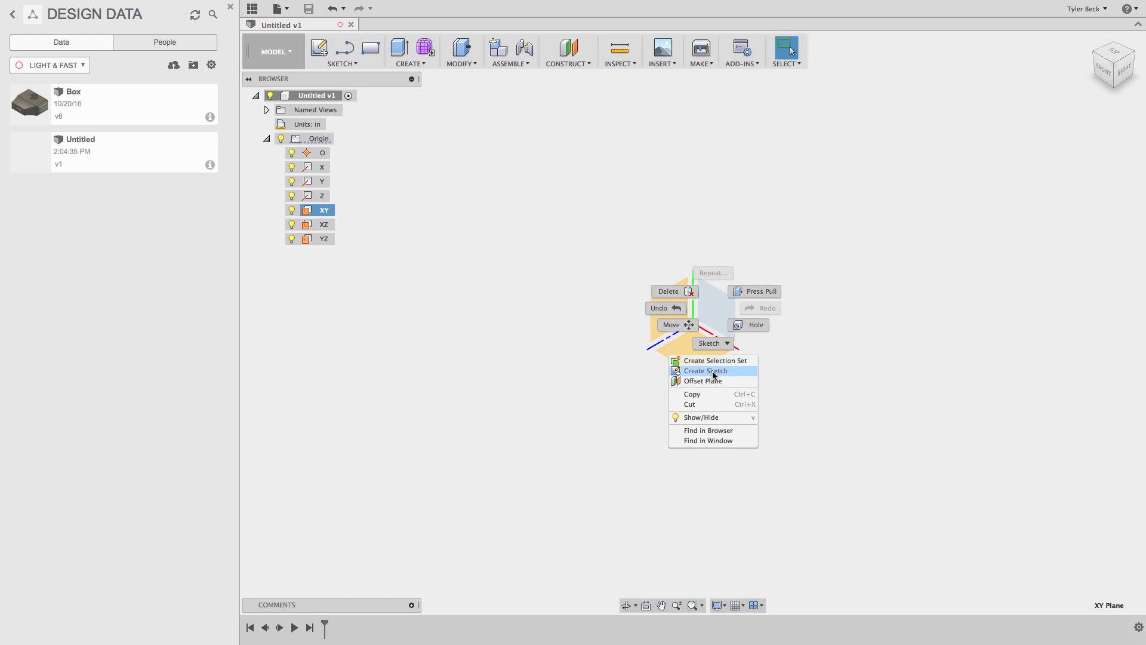
left_click(785, 348)
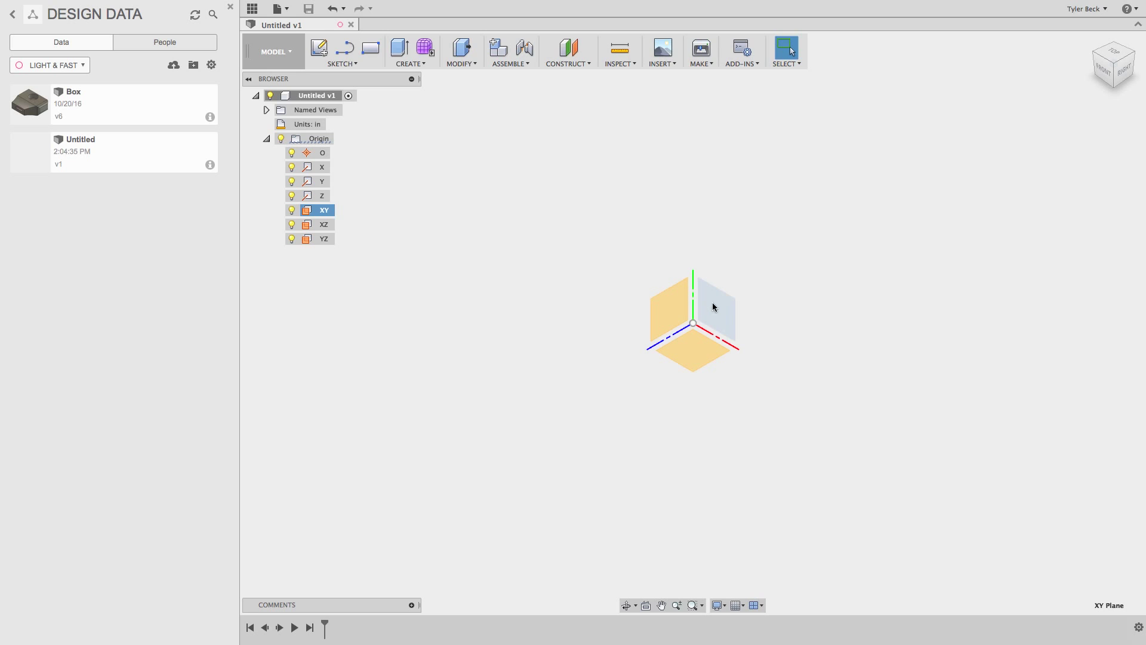
left_click(715, 307)
left_click(347, 56)
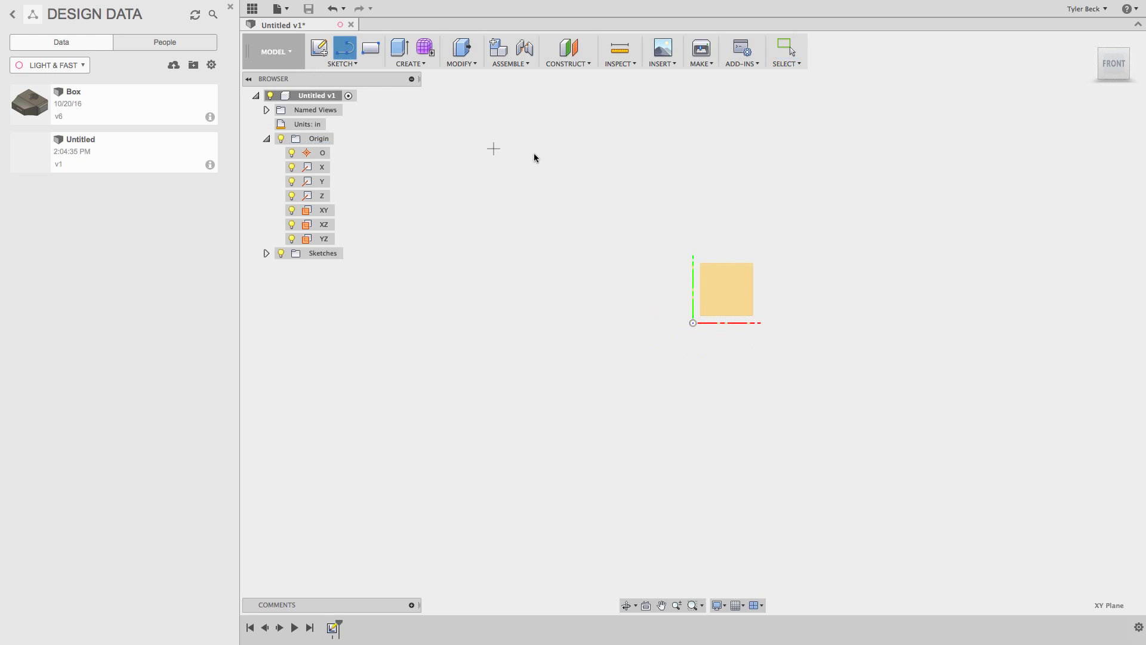
left_click(362, 47)
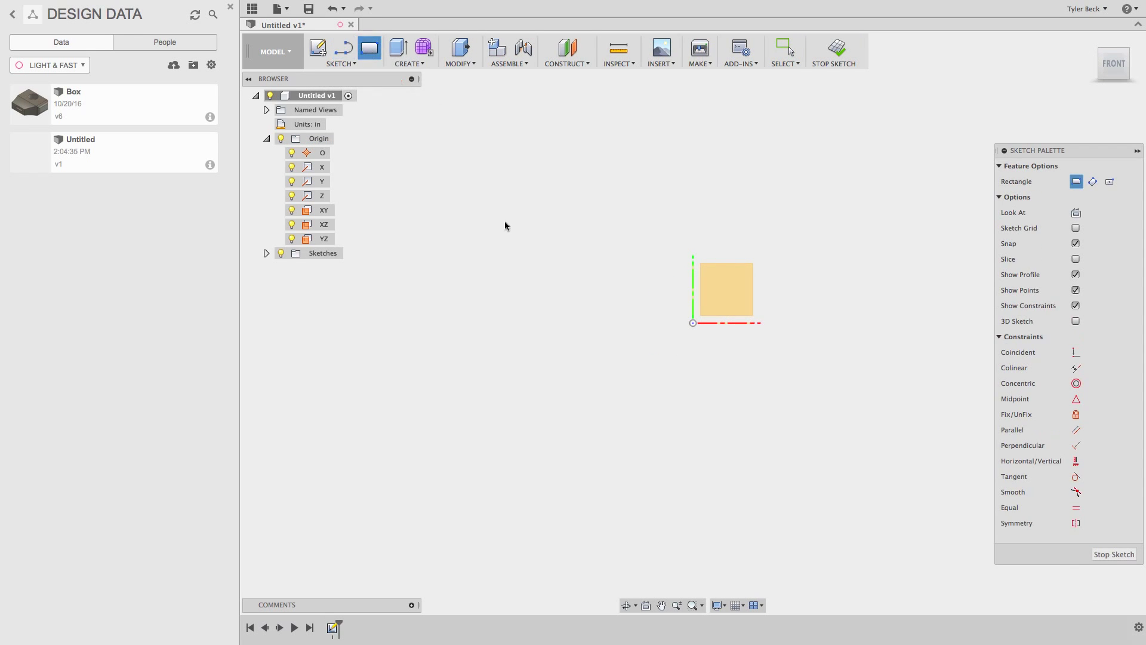
left_click(693, 323)
left_click(817, 261)
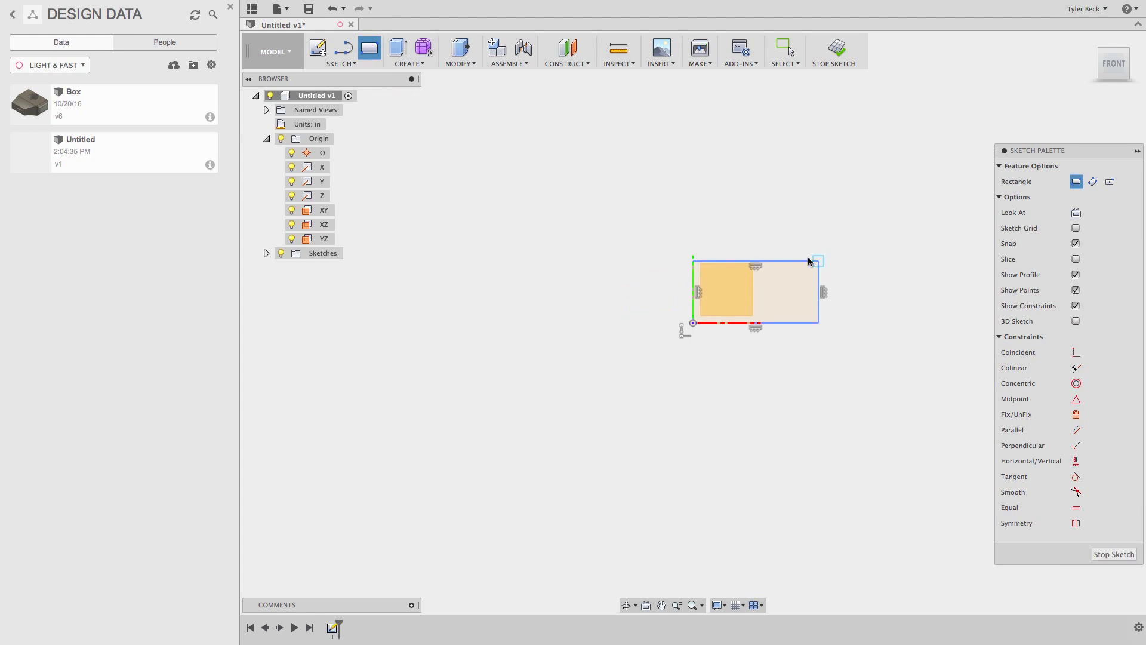
Draw a small and a larger circle inside the rectangle.
key("c")
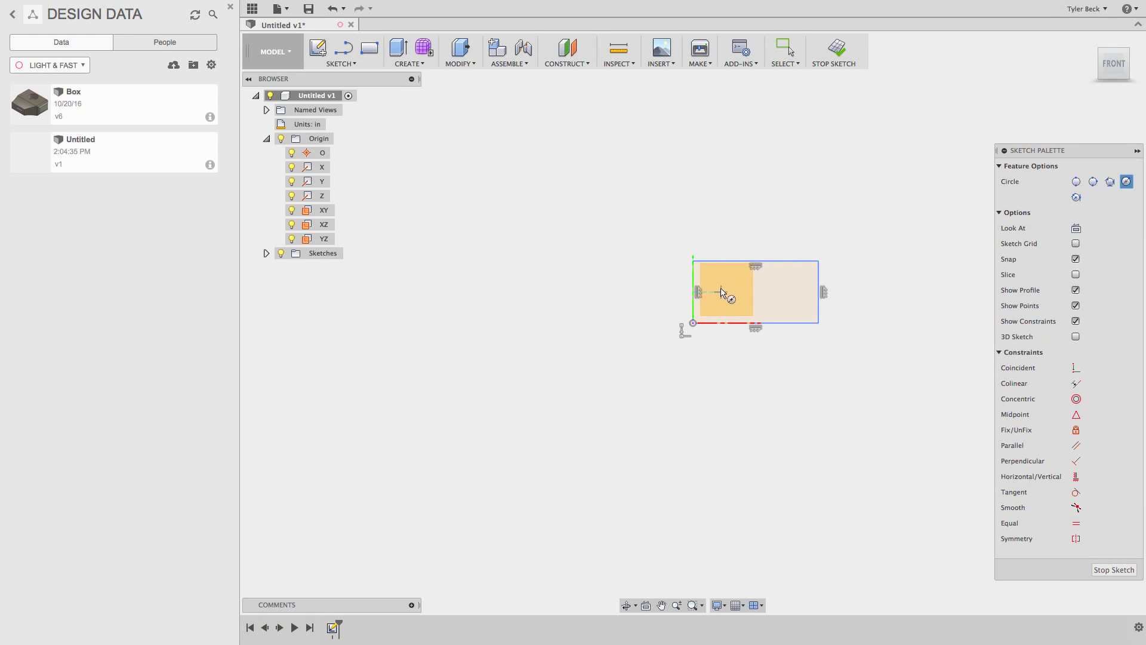
left_click(722, 292)
left_click(775, 291)
key("Escape")
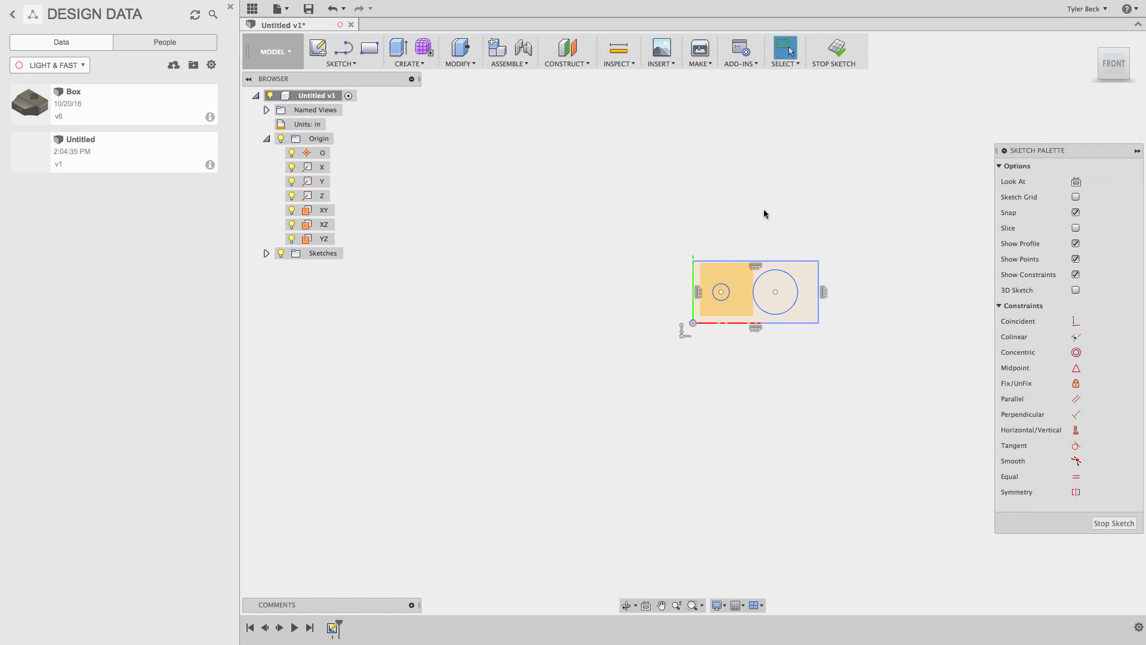
Extrude the sketch profile 0.40 in into a solid block pierced by the two circles.
key("e")
left_click(724, 305)
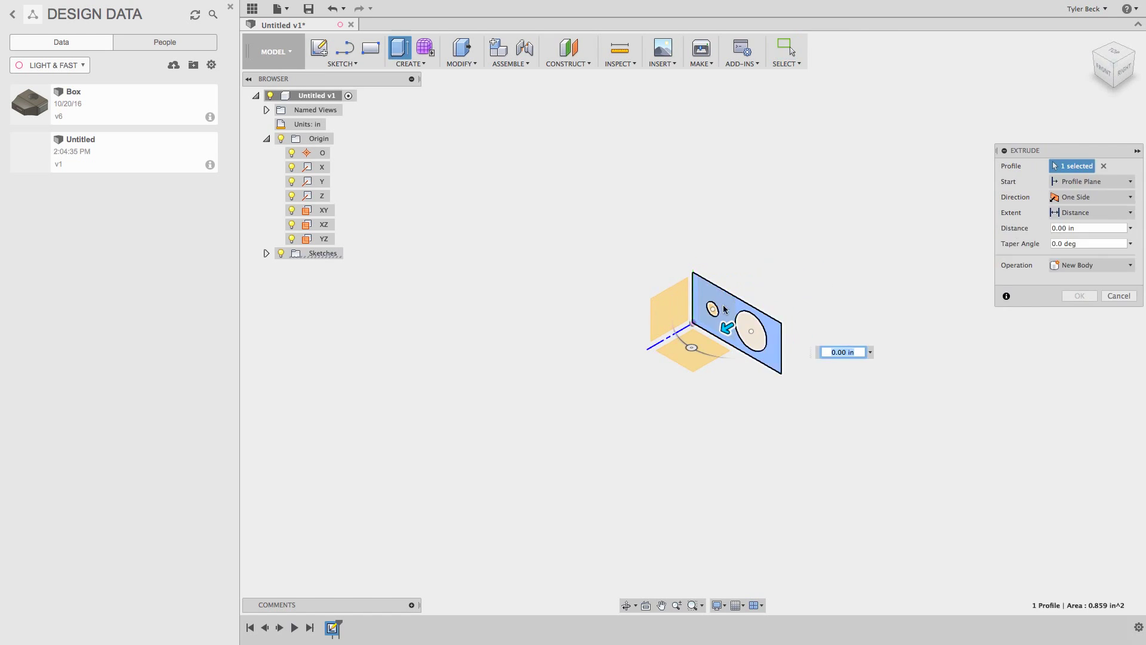
left_click_drag(724, 329, 705, 344)
right_click(706, 344)
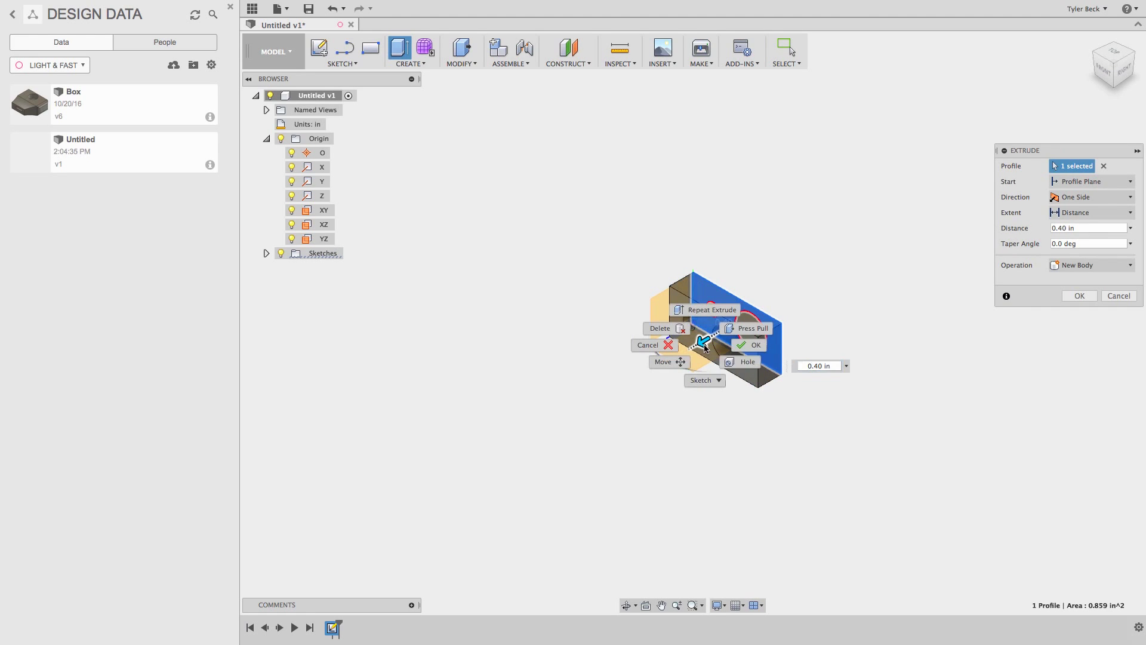
left_click(740, 345)
scroll(752, 275, "up", 2)
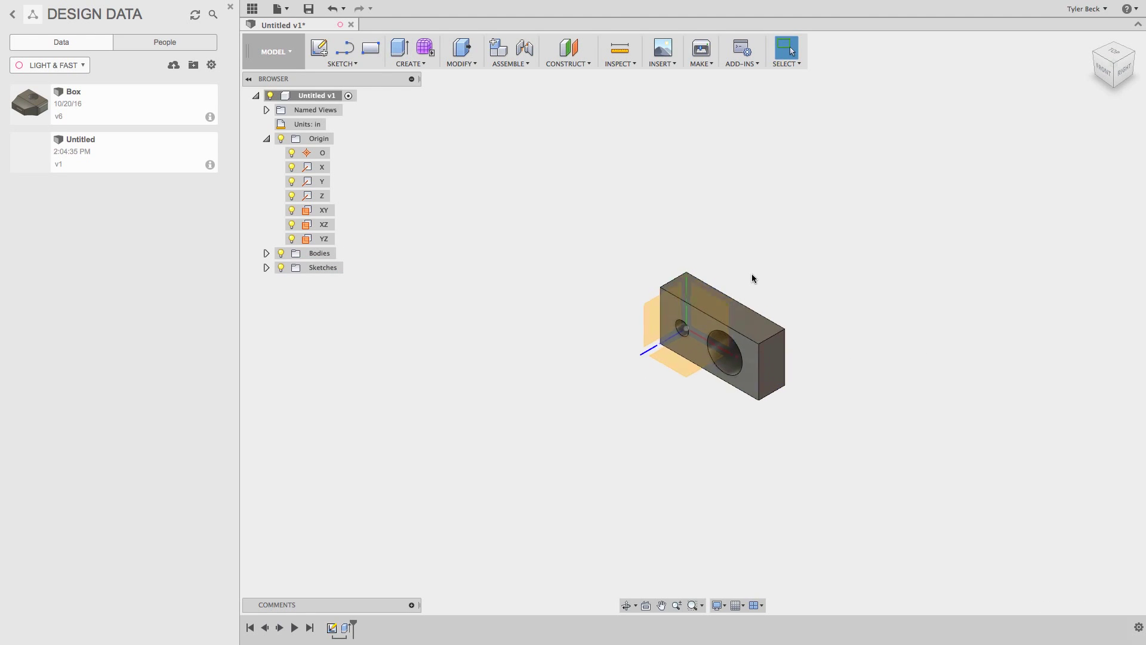
scroll(752, 277, "up", 2)
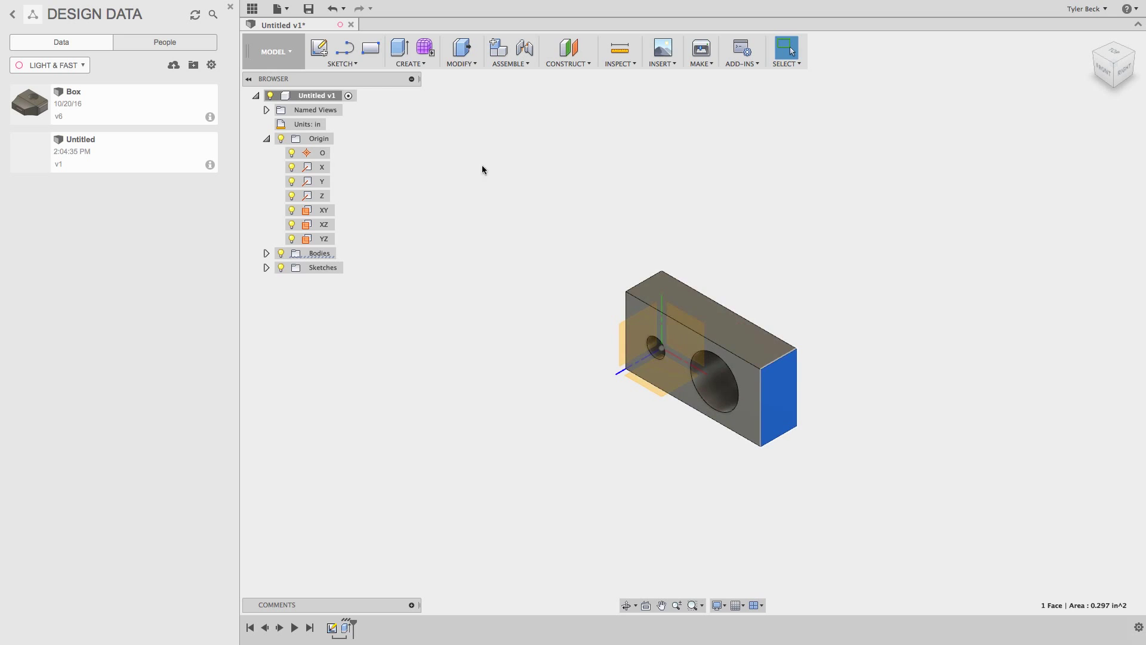
Sketch a rectangle on the block's end face and begin an extrusion.
left_click(374, 53)
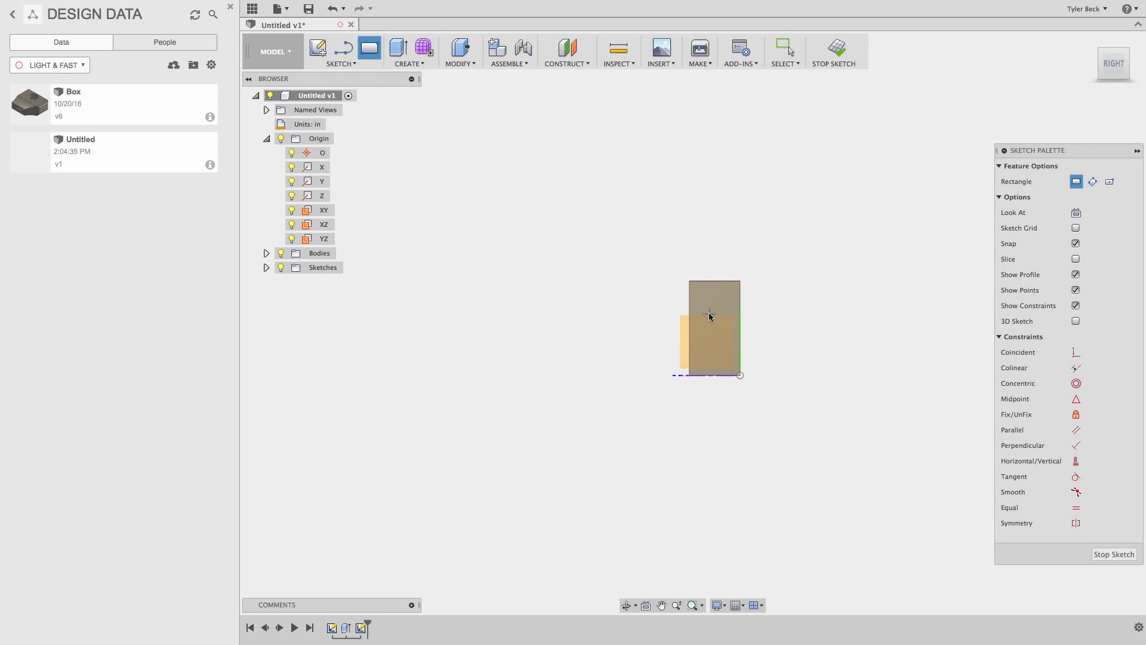
left_click(740, 374)
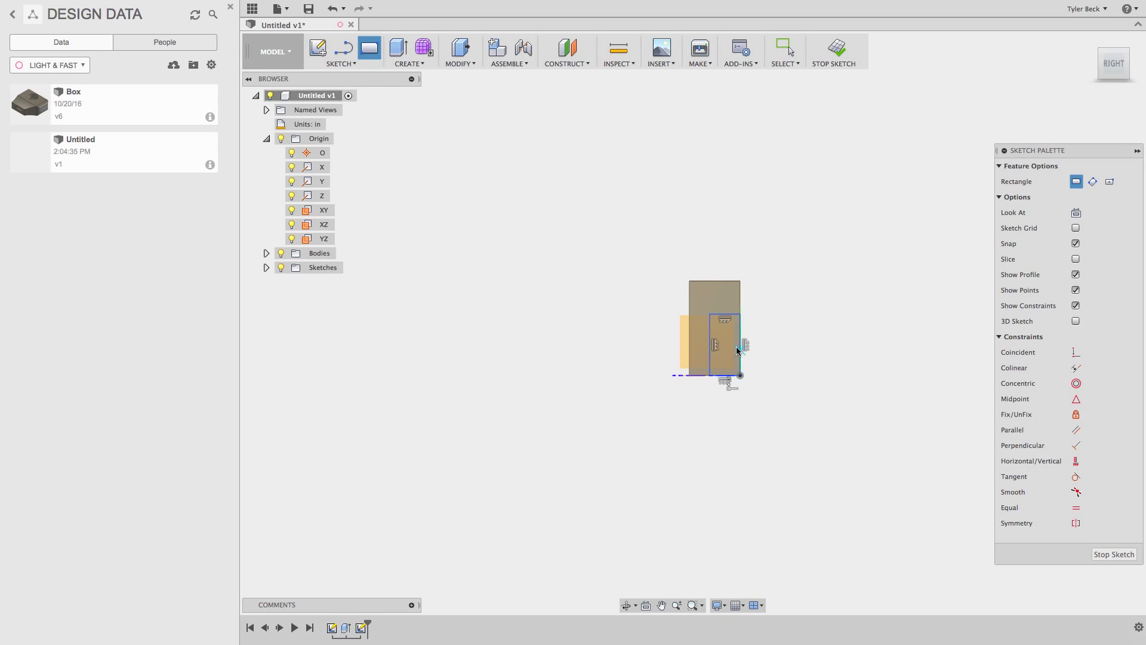
scroll(738, 351, "up", 2)
key("e")
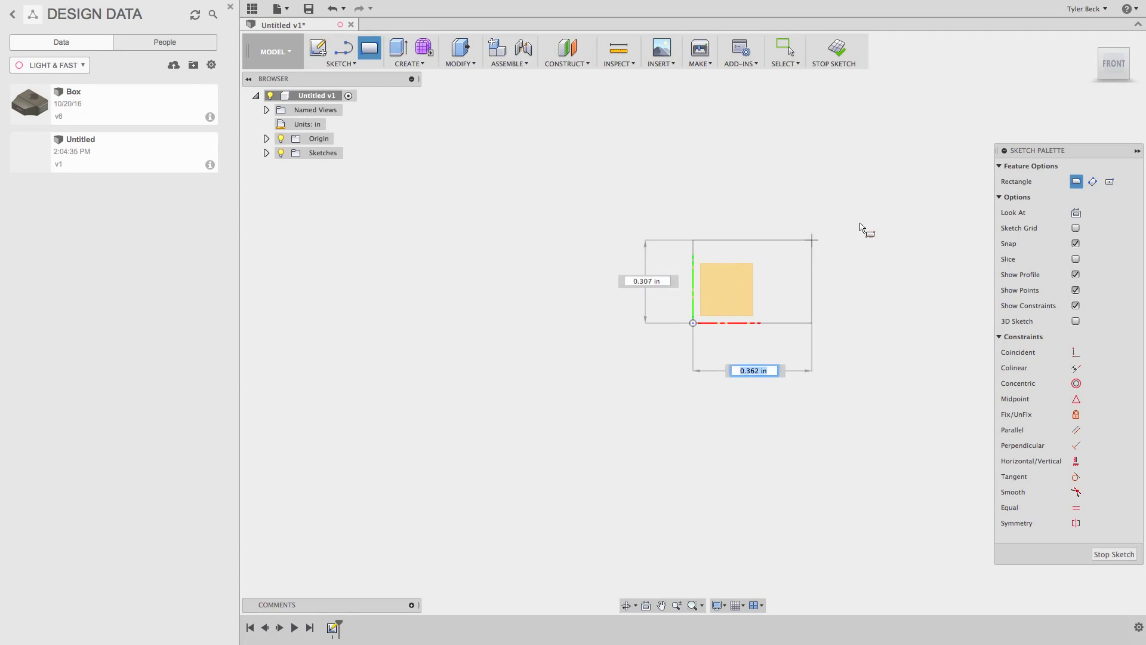
Complete the new origin rectangle and draw two circles inside it.
left_click(910, 199)
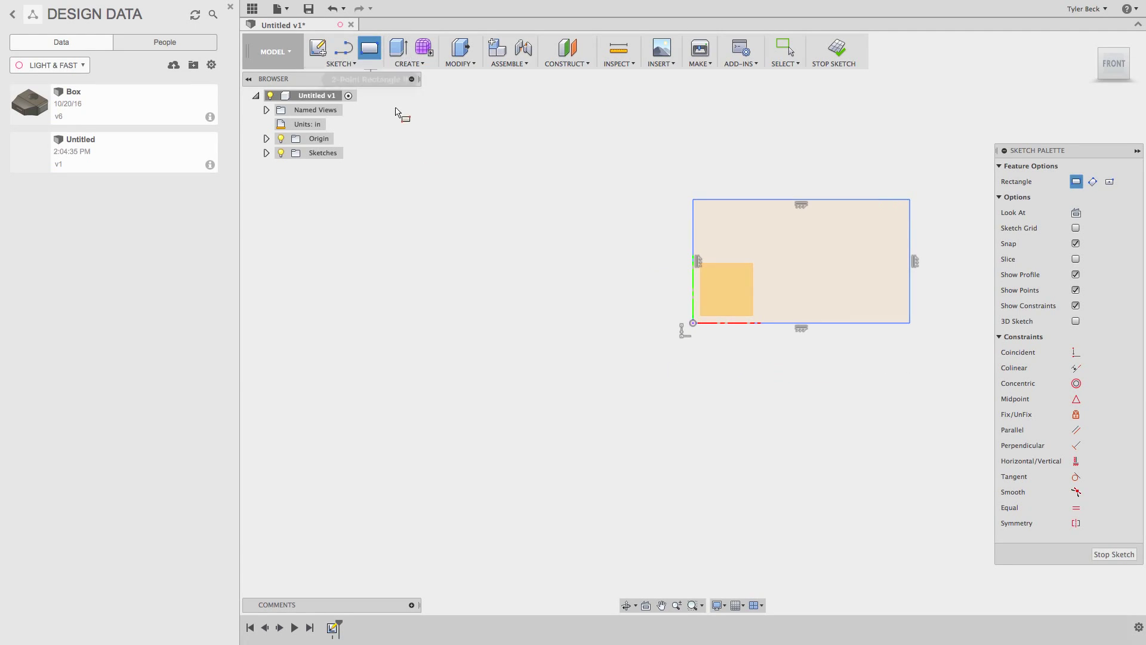
key("c")
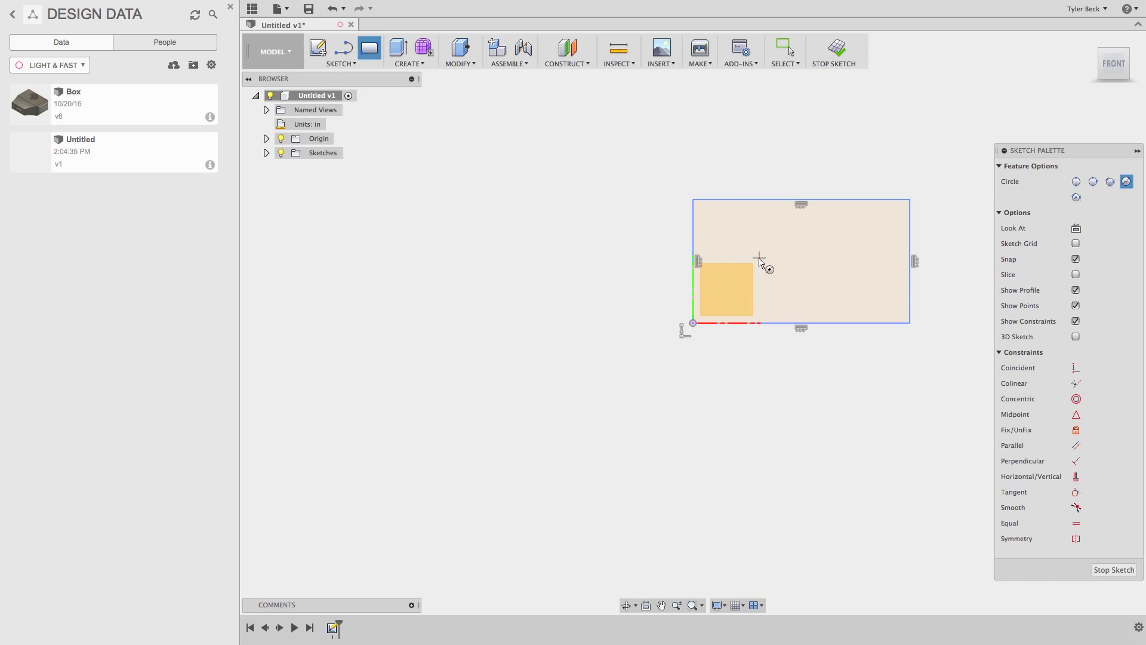
left_click(742, 258)
left_click(768, 250)
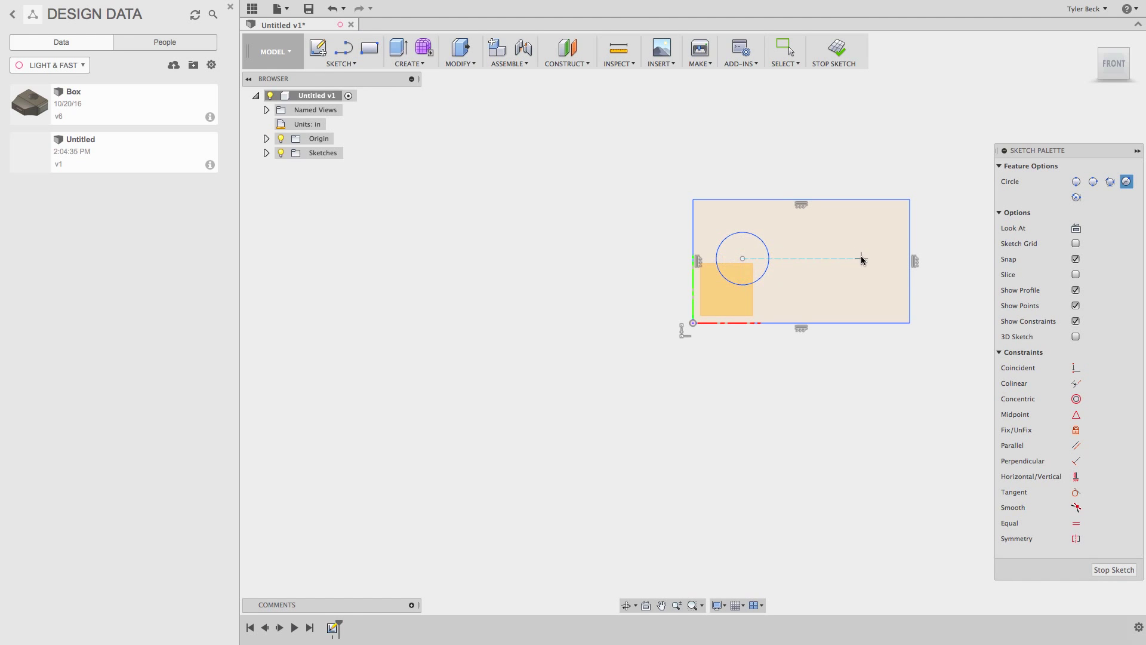
left_click(865, 294)
key("Escape")
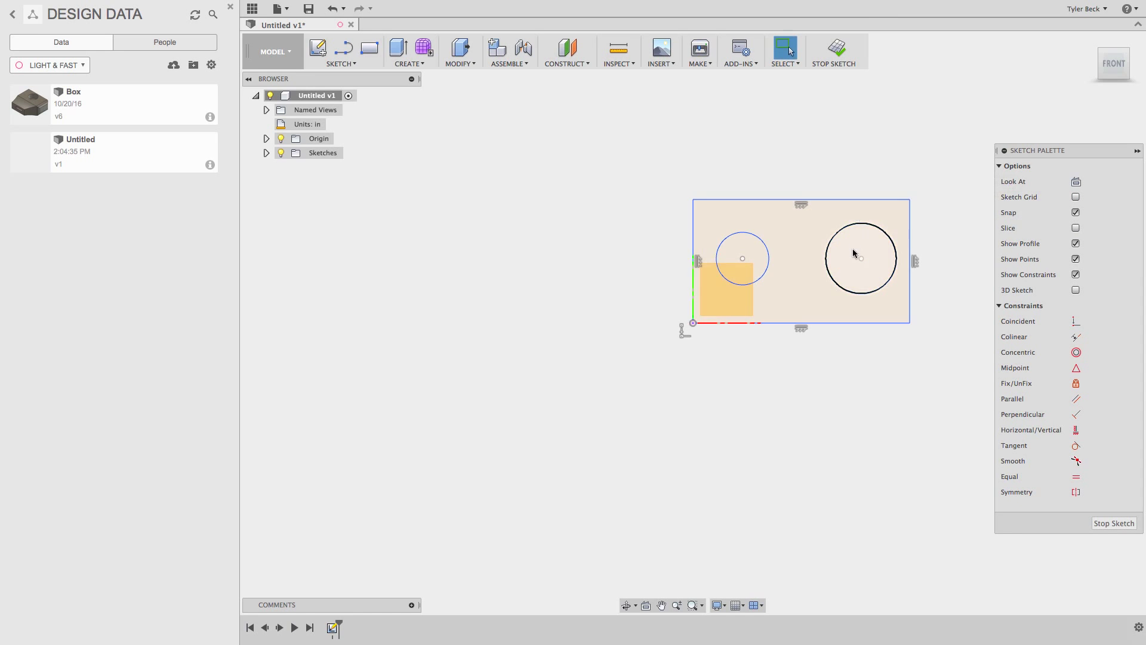
Apply an Equal constraint to the two circles.
left_click(851, 228)
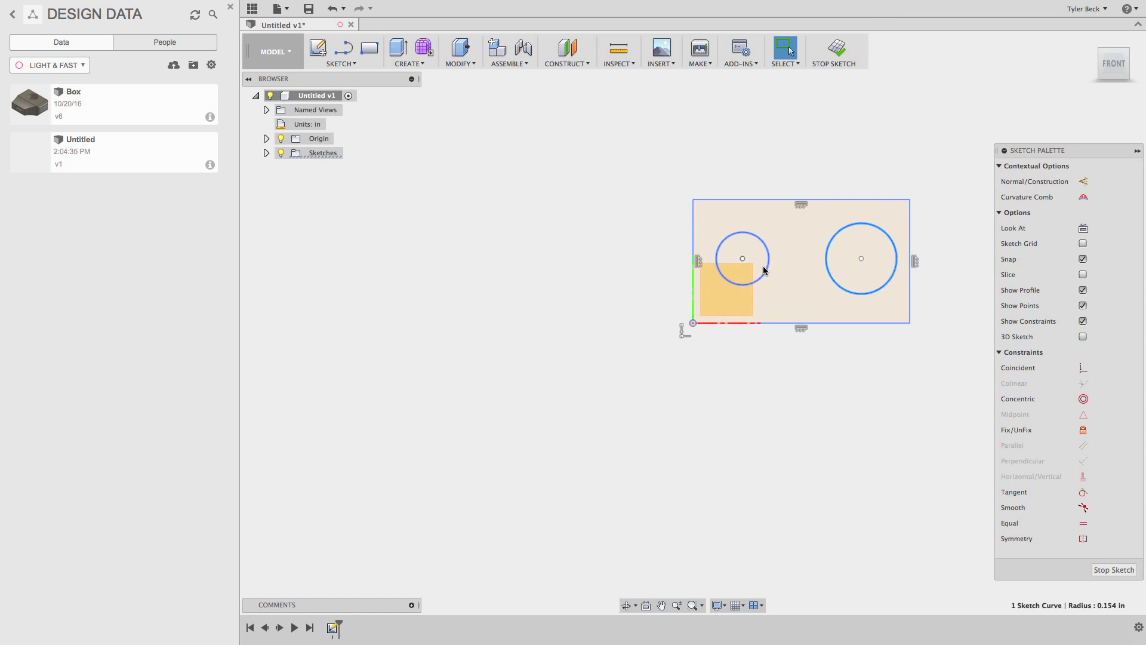
left_click(768, 256, "shift")
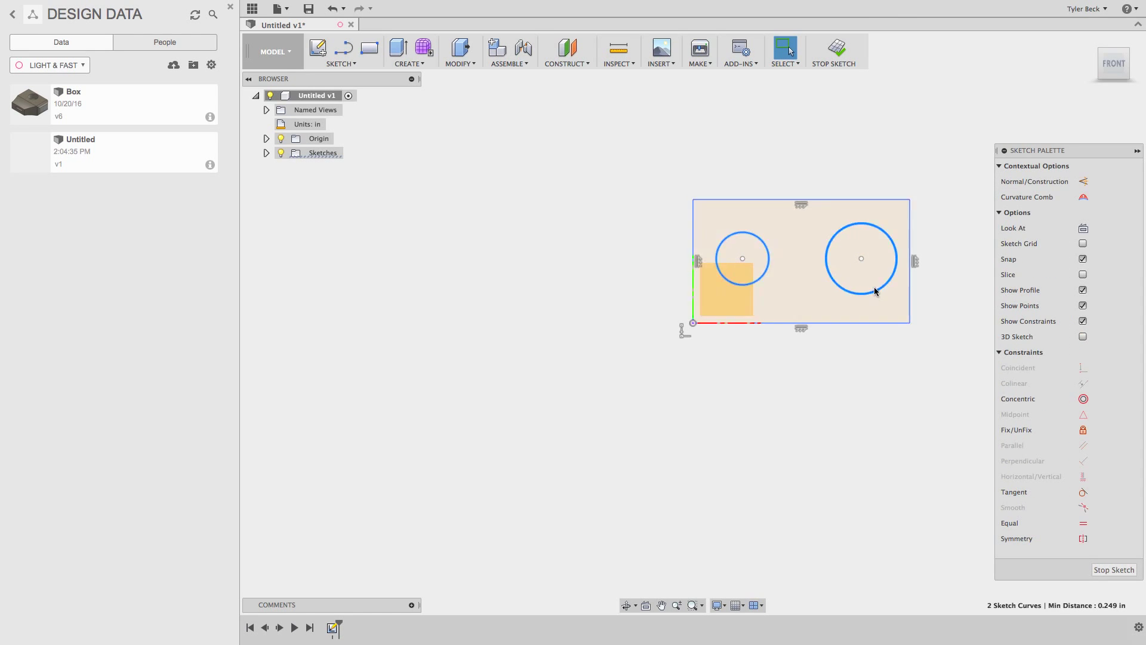
left_click(1083, 523)
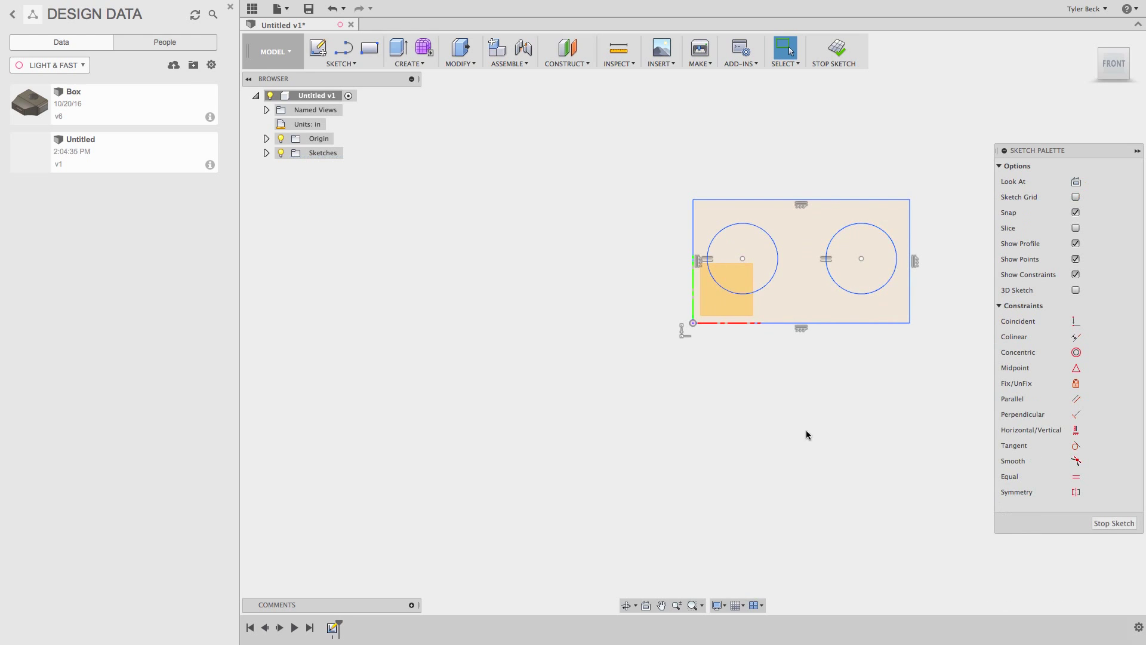
left_click(764, 229)
Dimension the left circle Ø0.25 and the right centre 0.25 from the right edge.
left_click(776, 171)
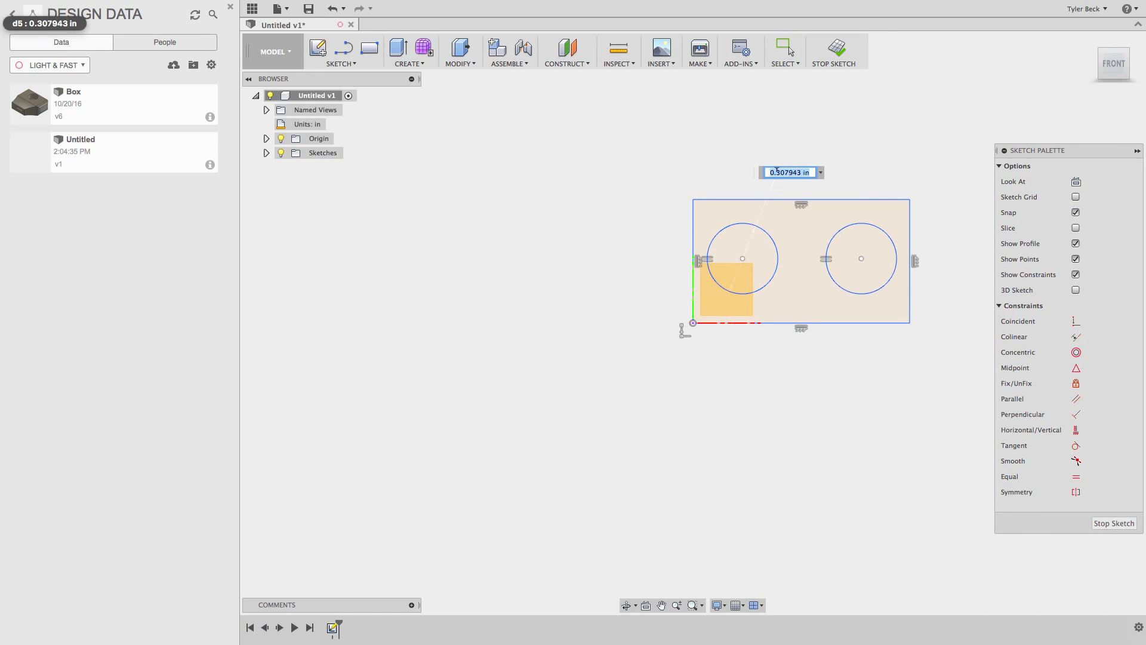
type(".25")
key("Return")
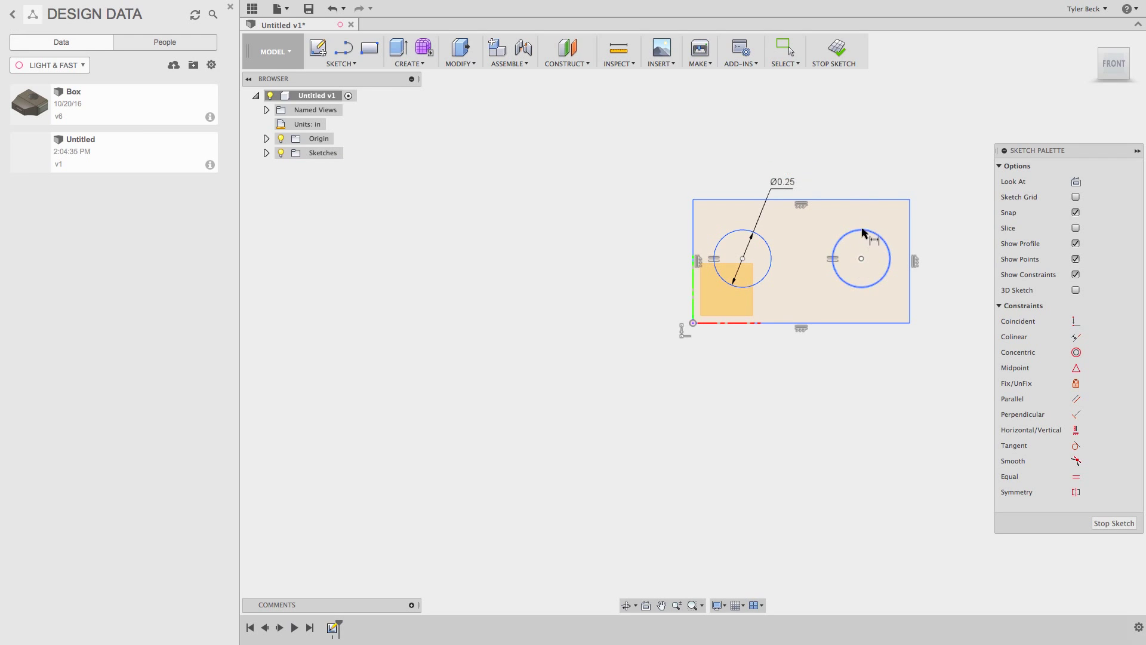
left_click(862, 259)
left_click(910, 260)
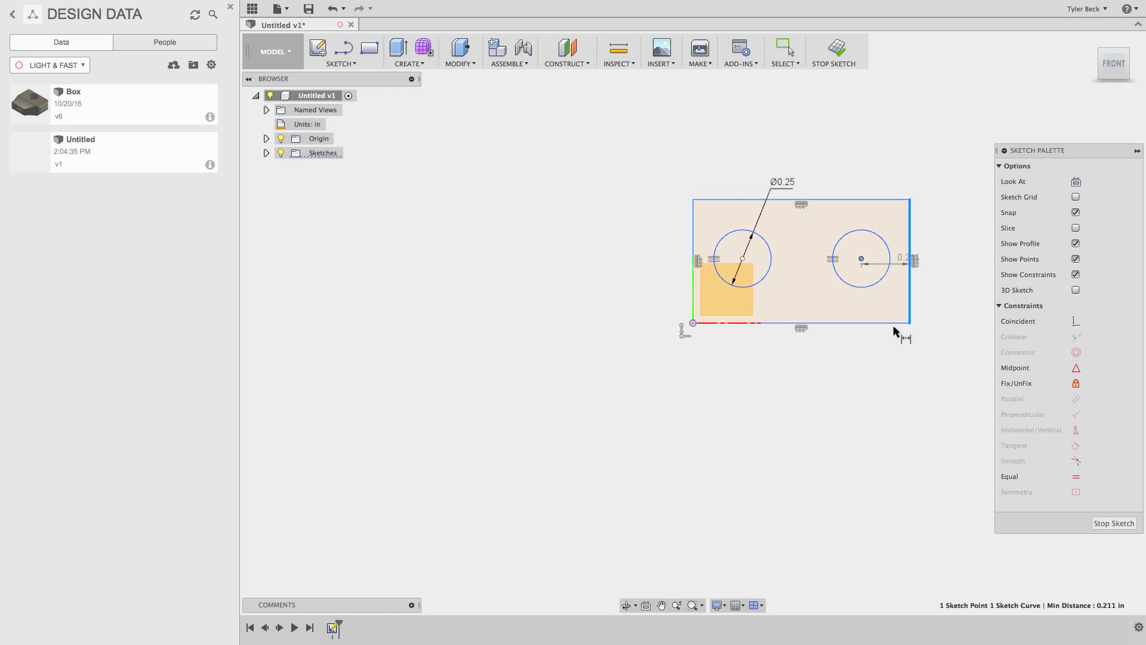
left_click(893, 378)
type(".25")
key("Return")
Set the rectangle width to 1.00, then check the corner and left circle centre positions.
left_click(776, 458)
type("1")
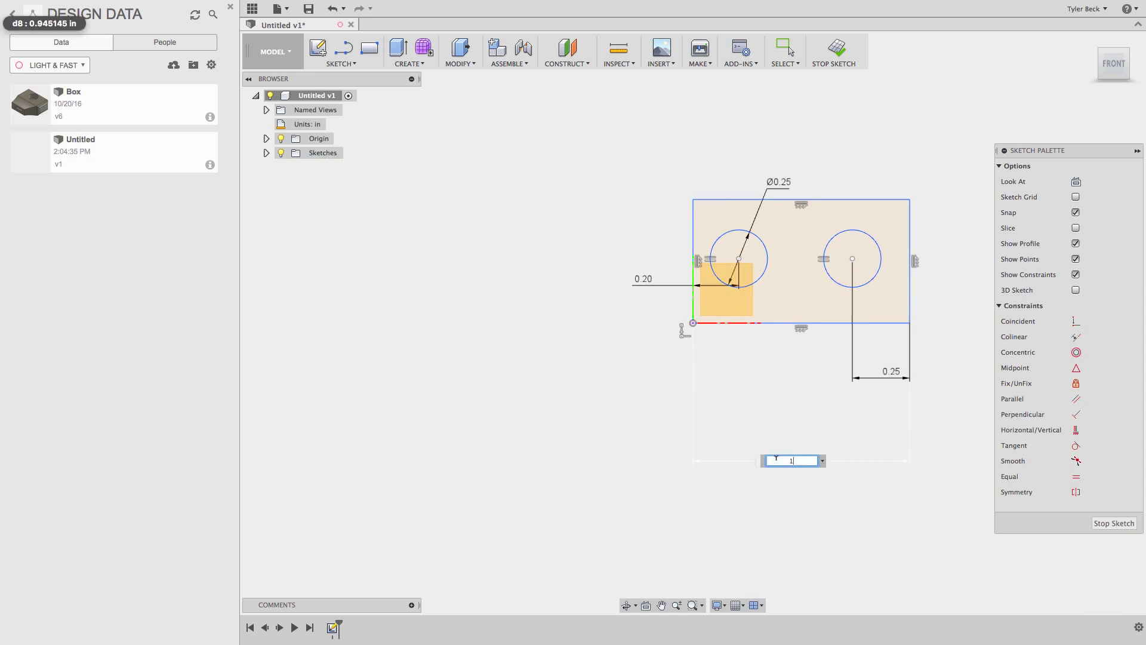
key("Return")
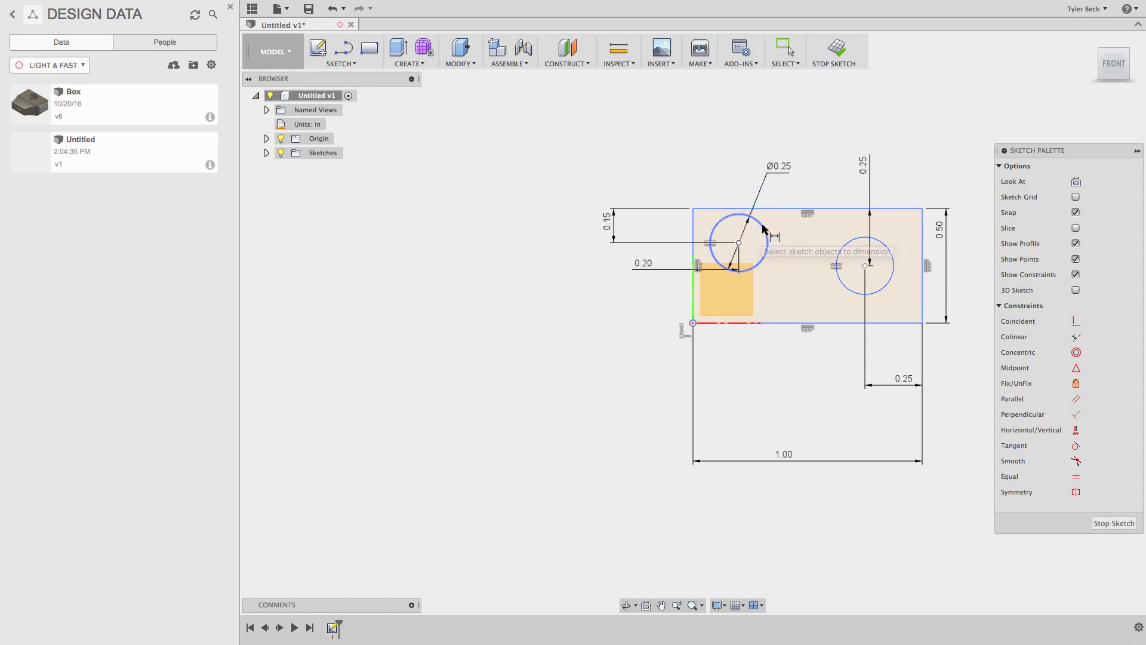
key("Escape")
left_click(693, 208)
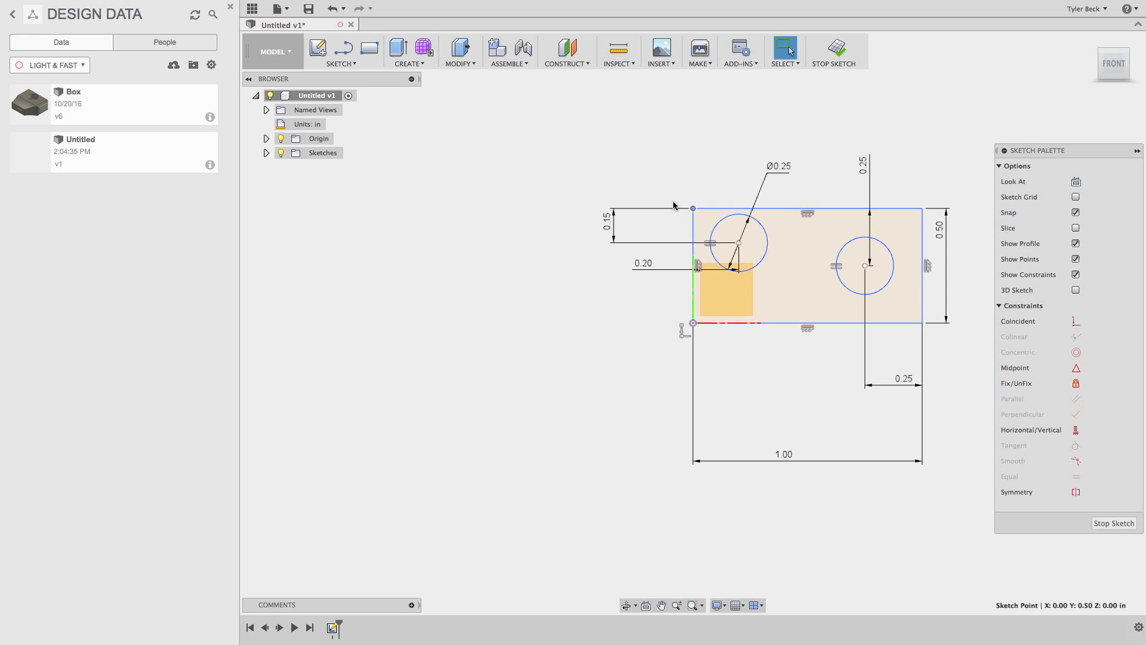
left_click(739, 243)
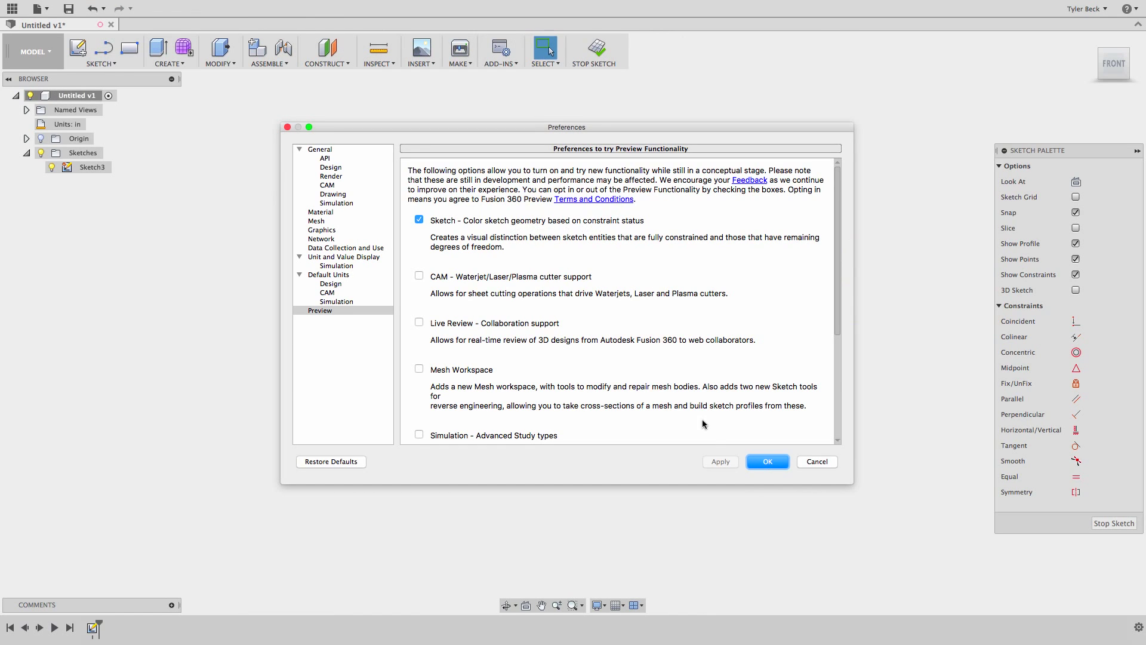
Keep constraint-status sketch colouring enabled and close Preferences with OK.
left_click(768, 462)
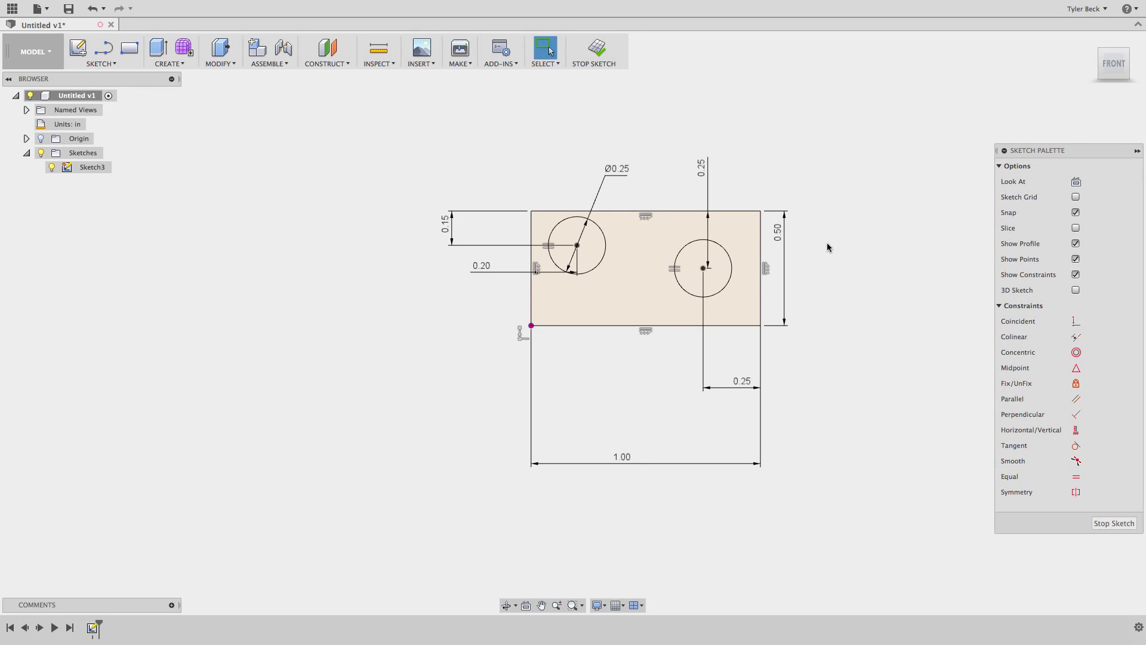
Delete the 0.25 edge dimension and the 1.00 width dimension.
scroll(836, 260, "up", 1)
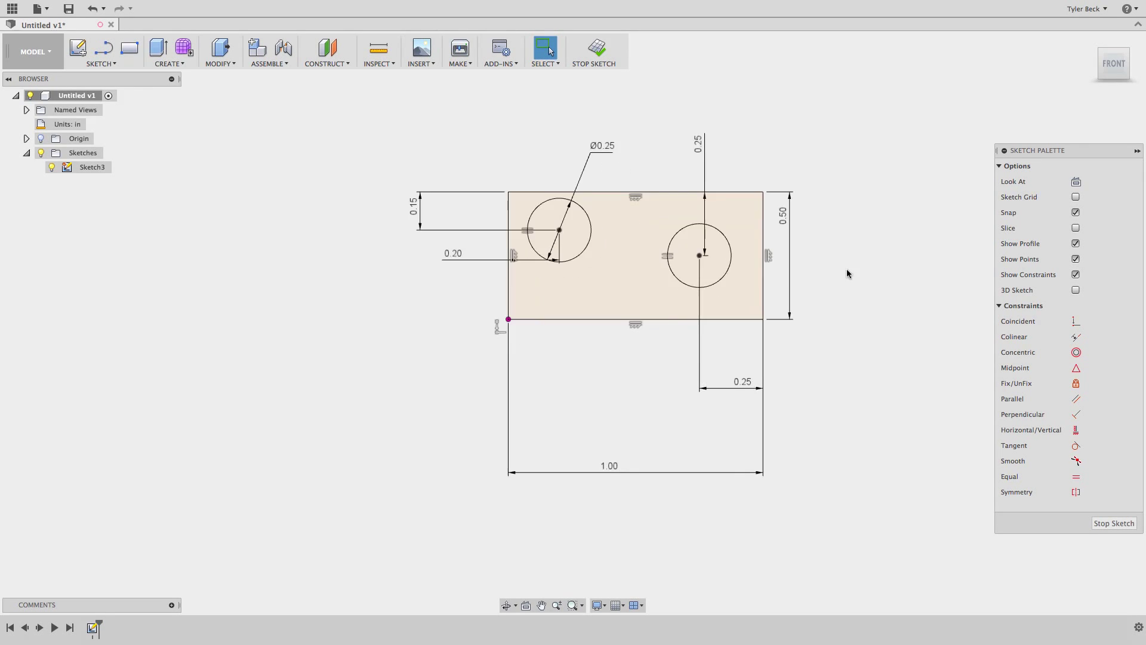
left_click(742, 384)
key("Delete")
left_click(614, 468)
key("Delete")
Add a 0.75 left-edge-to-right-centre dimension, then undo a trial 0.80 dimension.
key("d")
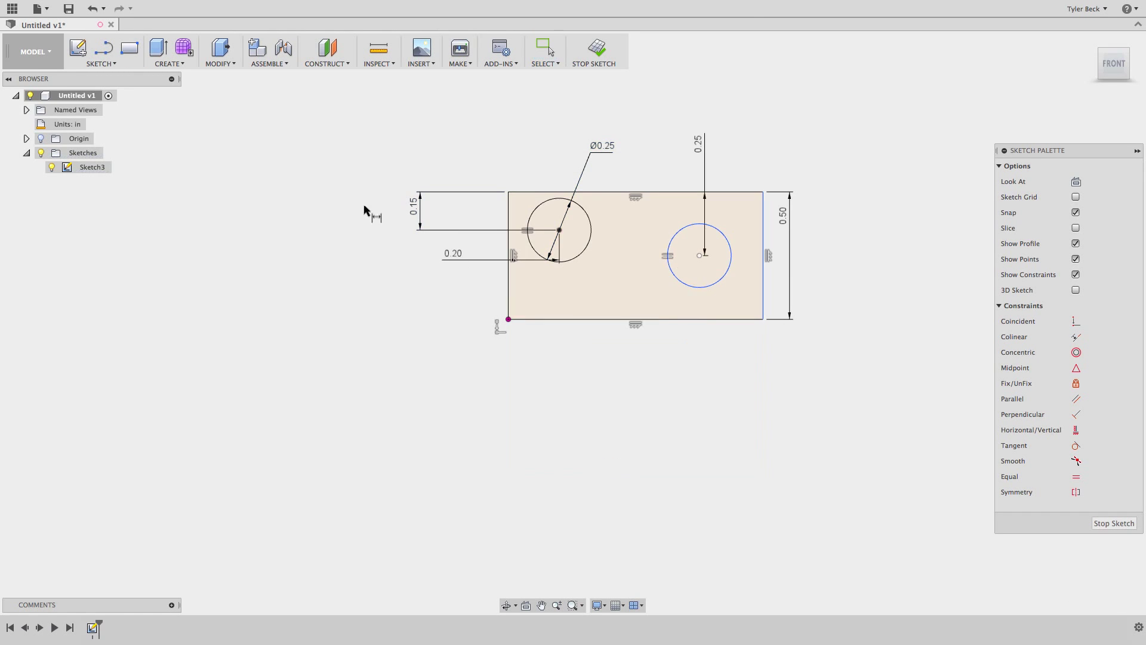
left_click(508, 280)
left_click(699, 255)
left_click(582, 385)
left_click(558, 229)
left_click(627, 446)
key("Return")
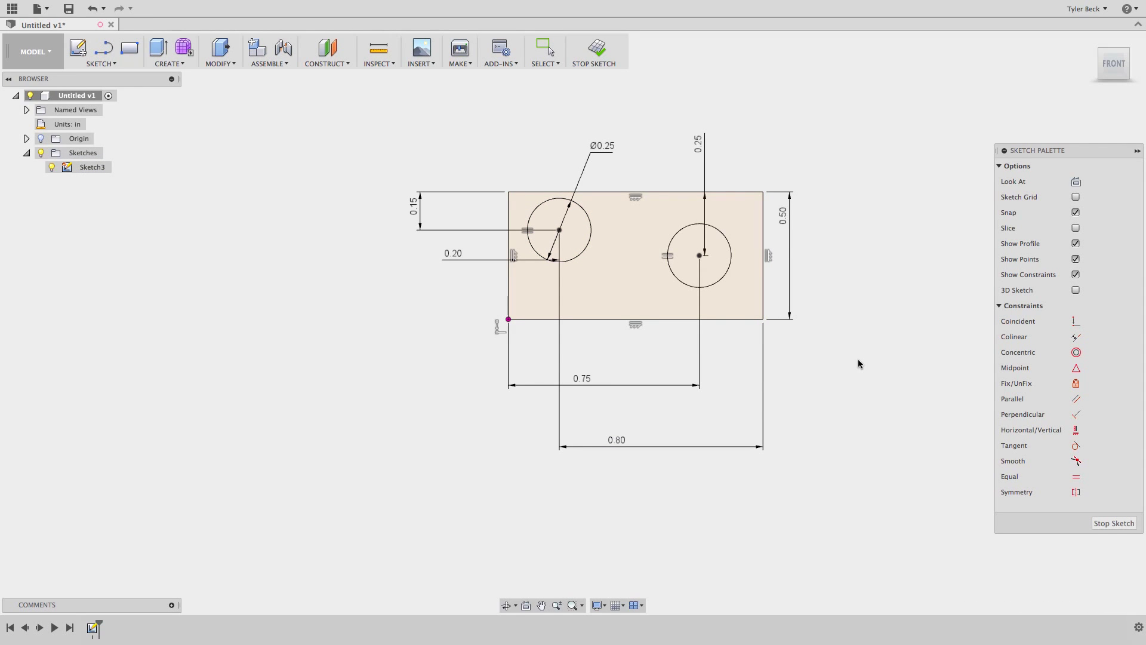
key("ctrl+z")
key("ctrl+z")
Dimension the circle centres 0.55 apart and the left centre 0.80 from the right edge.
left_click(559, 229)
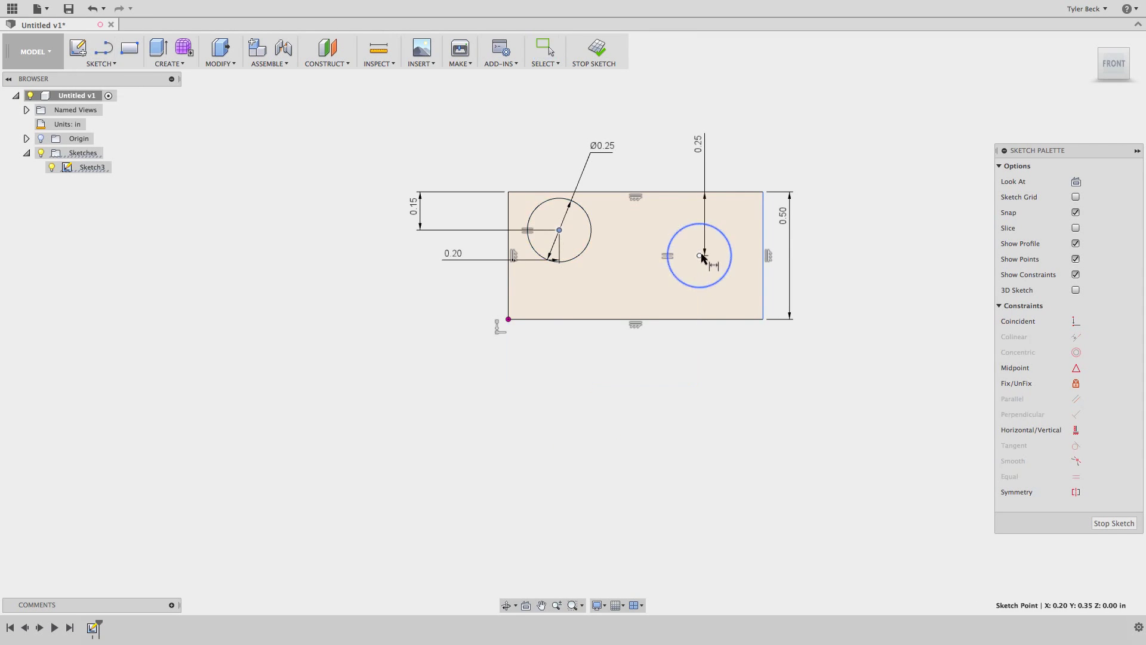
left_click(699, 256)
left_click(667, 375)
left_click(699, 256)
left_click(763, 299)
left_click(758, 357)
key("Escape")
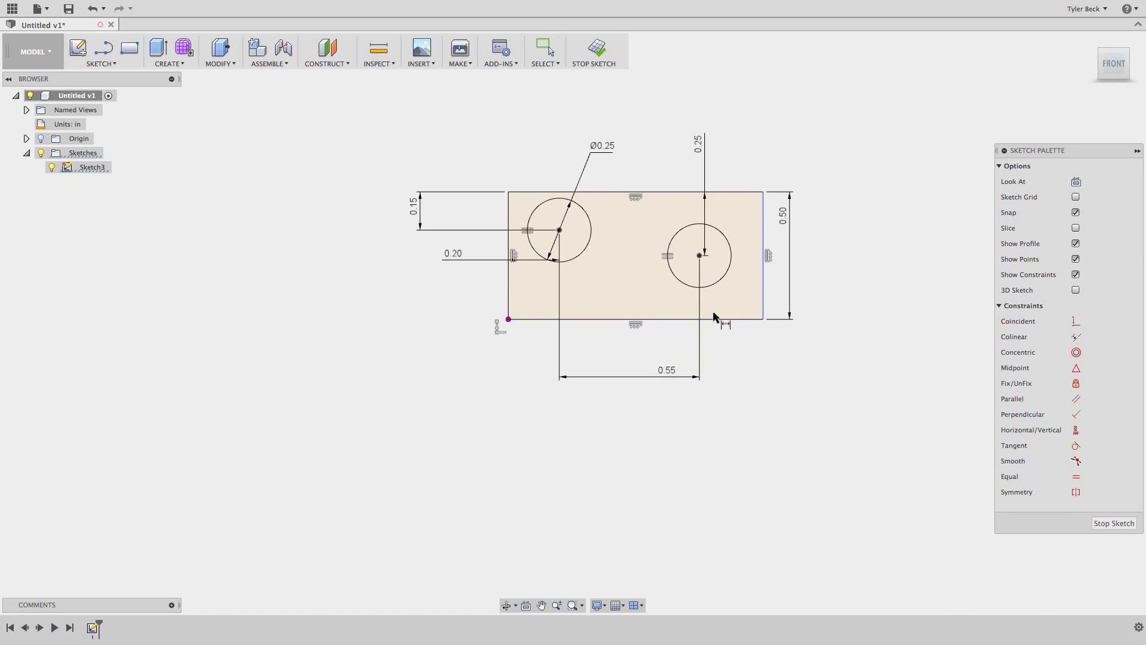
left_click(764, 281)
key("Escape")
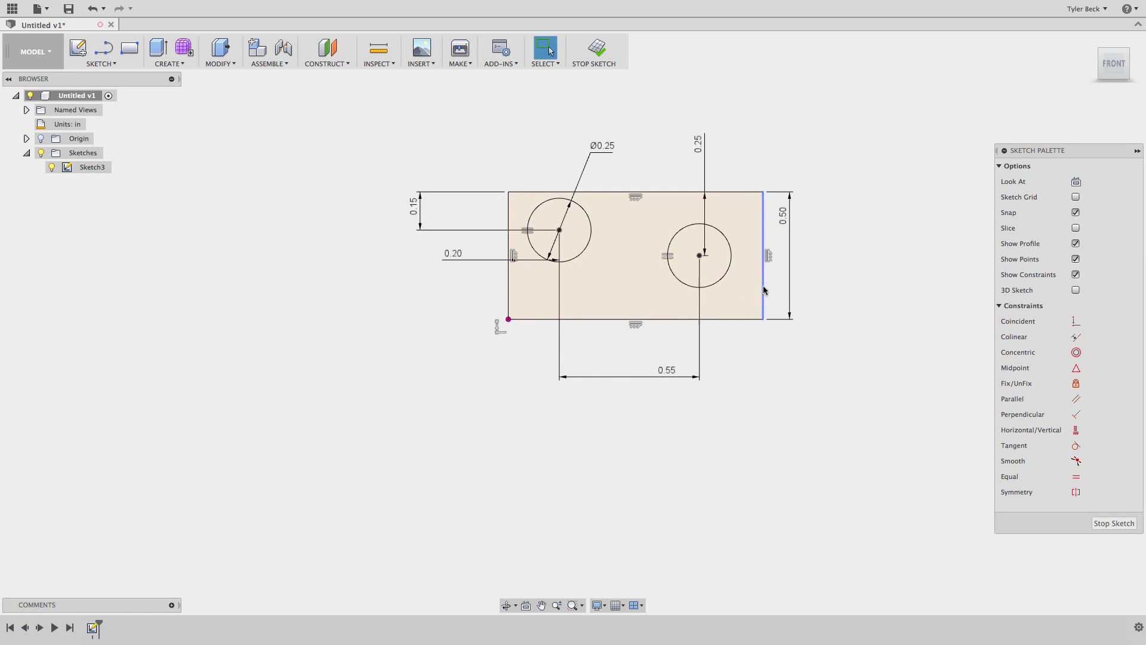
left_click(763, 286)
left_click(559, 230)
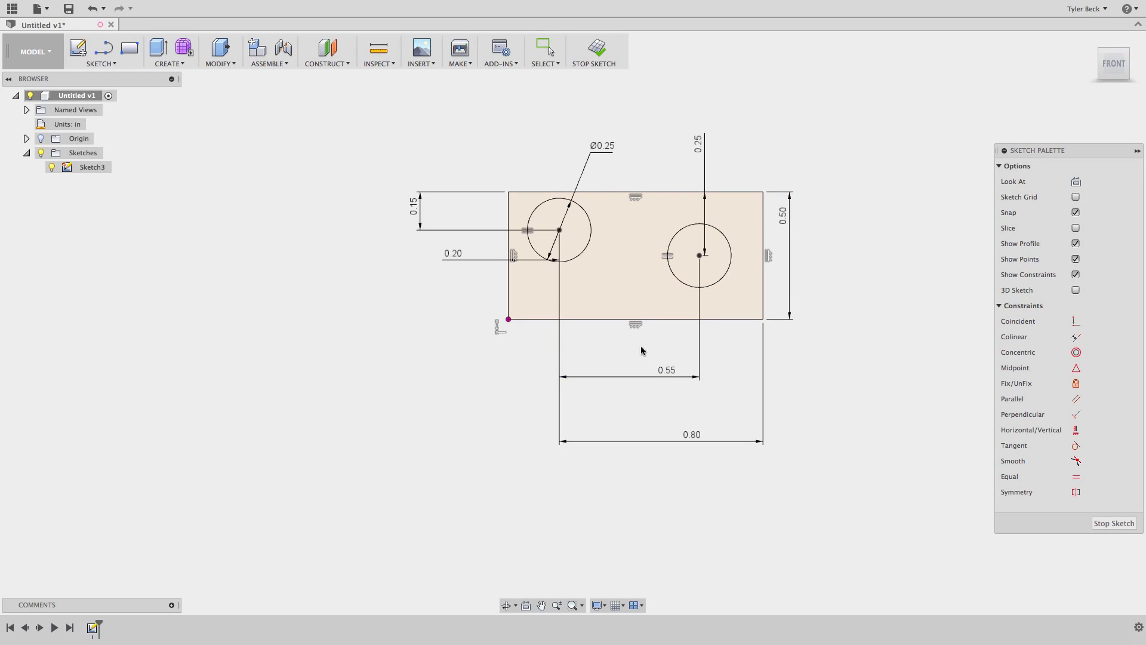
double_click(666, 372)
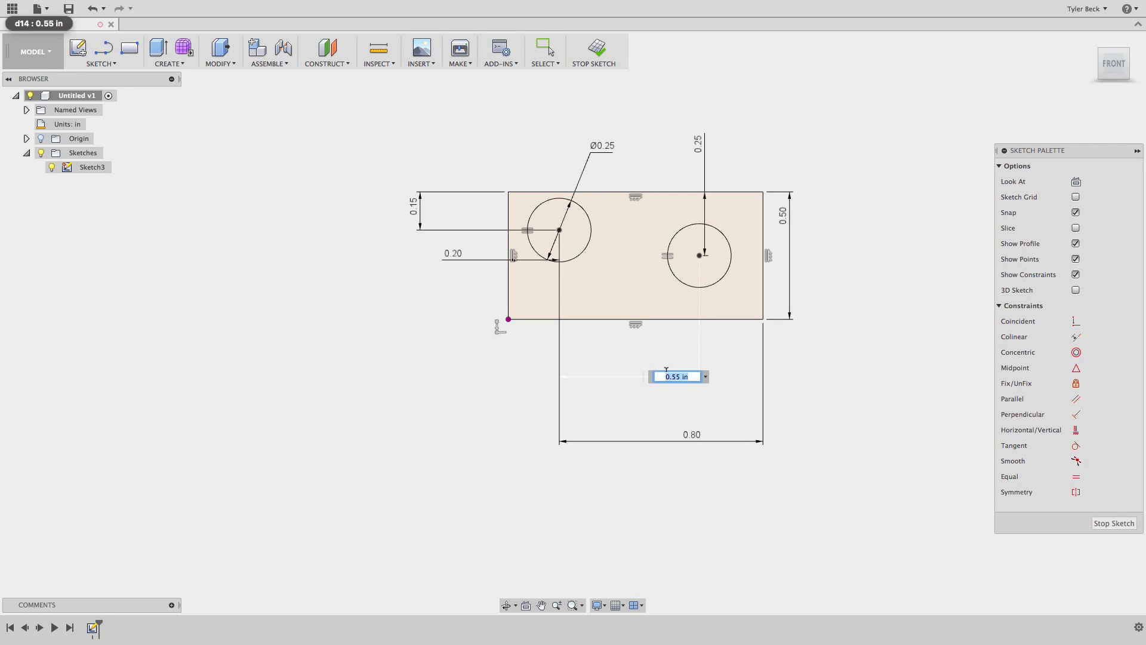
key("Return")
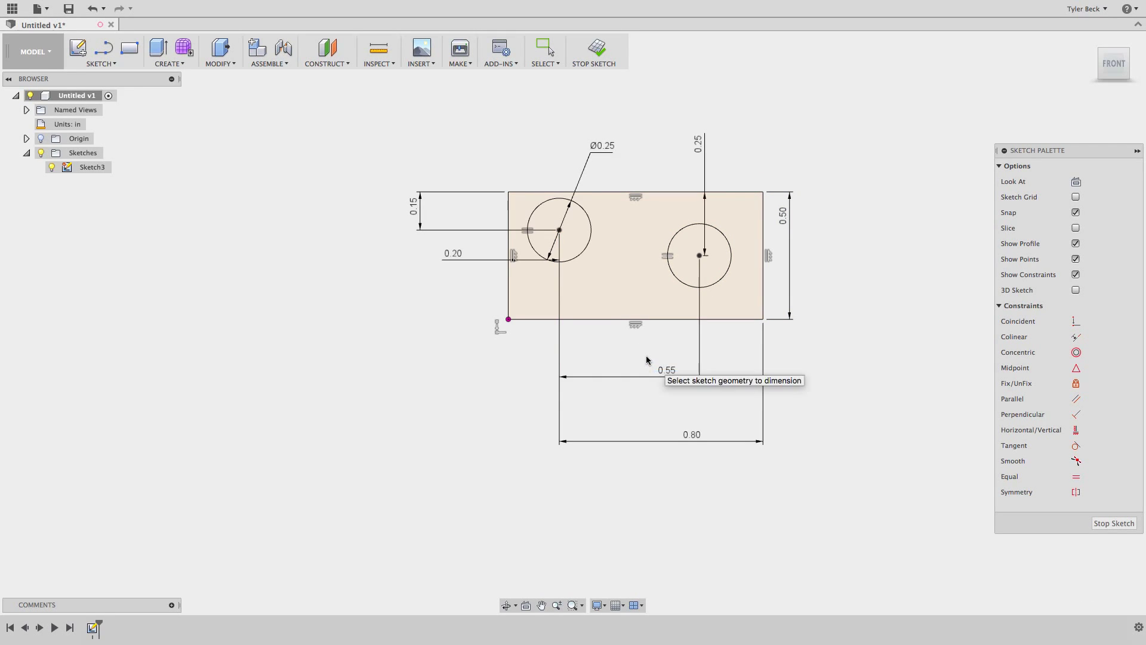